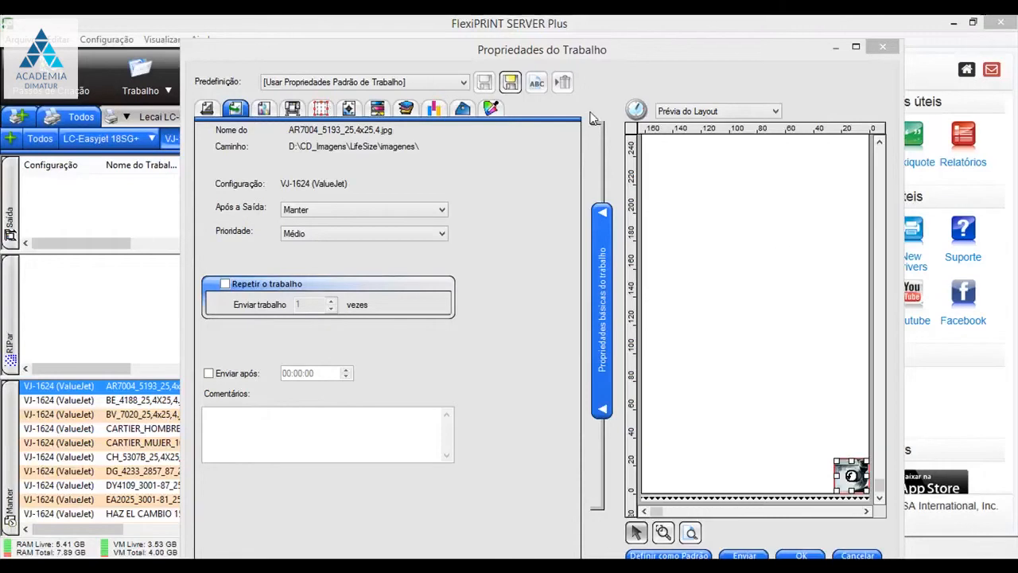
- Try the Estocástico avançado 2 diffusion in the job's color correction settings, and return the diffusion to Difusão SO
{"action": "left_click", "coordinate": [263, 115]}
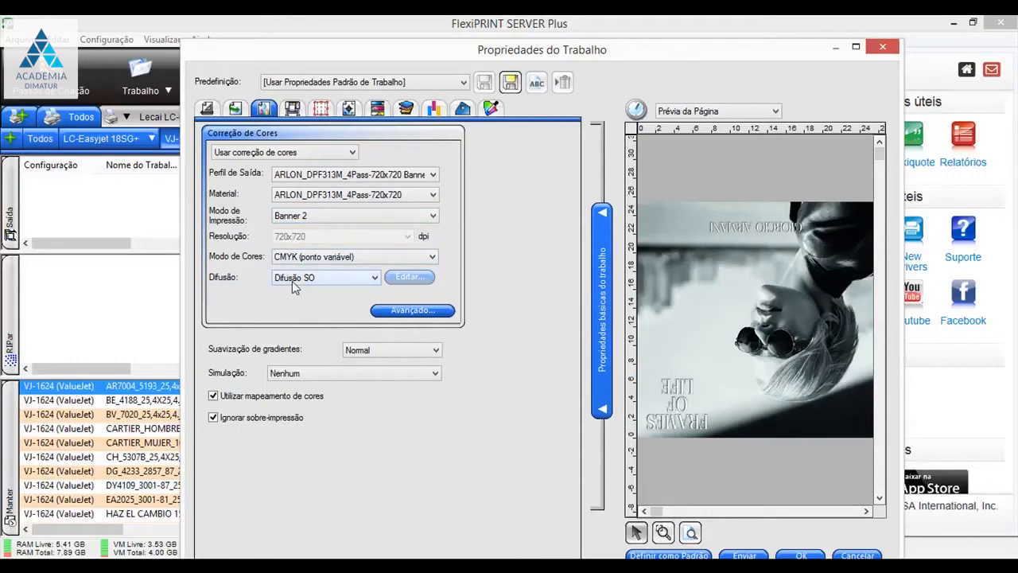
{"action": "left_click", "coordinate": [376, 279]}
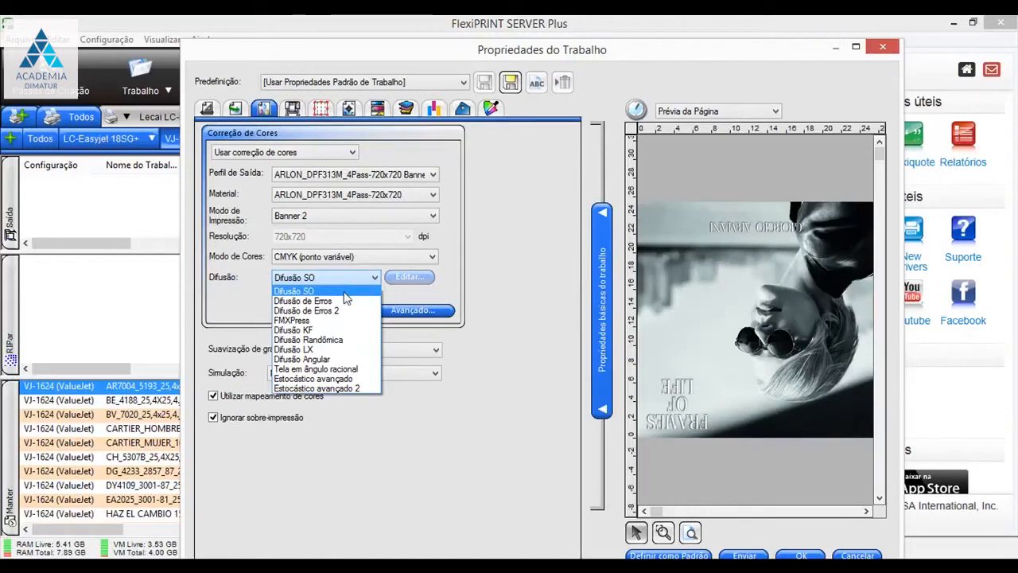
{"action": "left_click", "coordinate": [331, 389]}
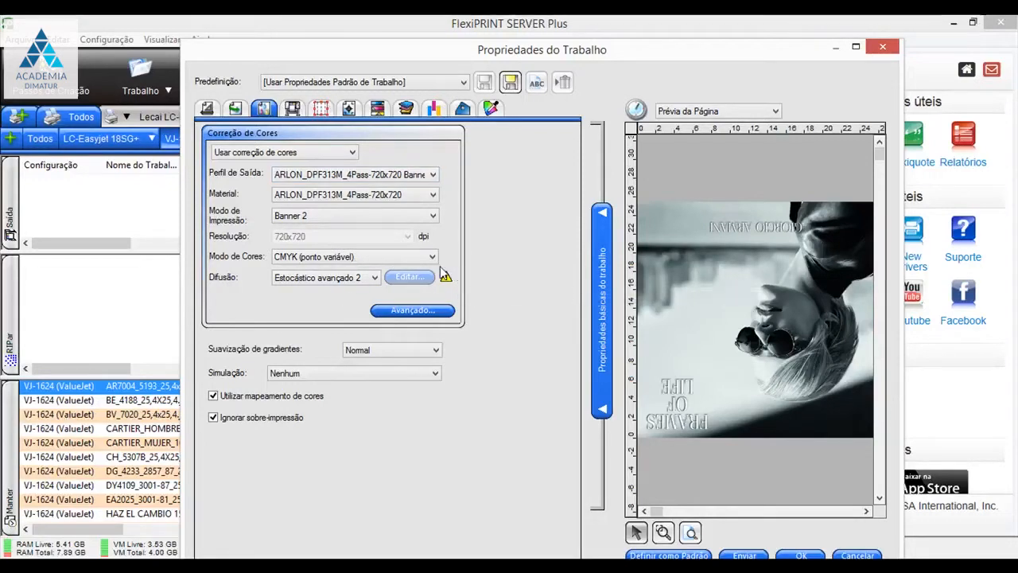
{"action": "mouse_move", "coordinate": [459, 282]}
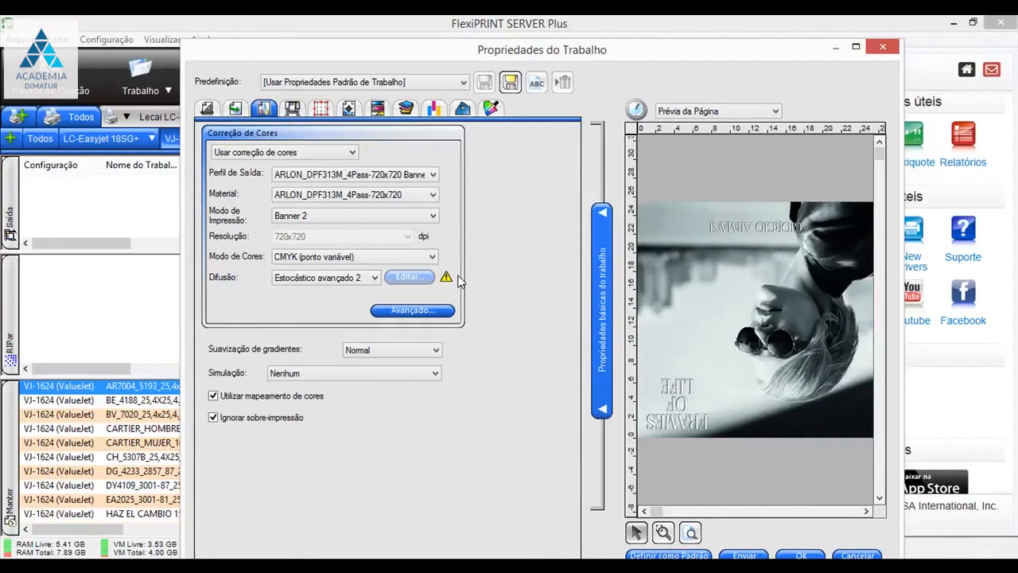
{"action": "left_click", "coordinate": [374, 277]}
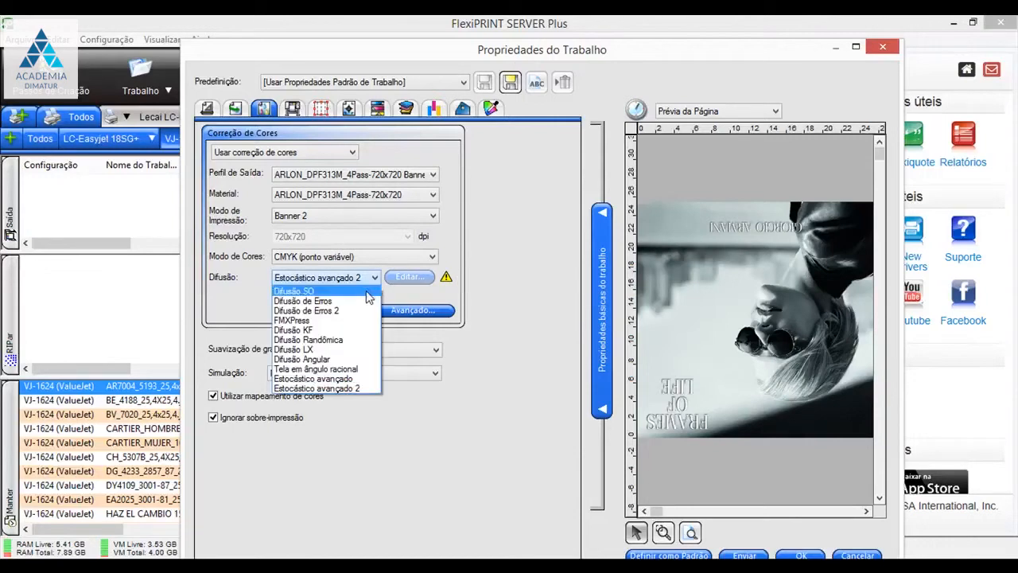
{"action": "left_click", "coordinate": [368, 296]}
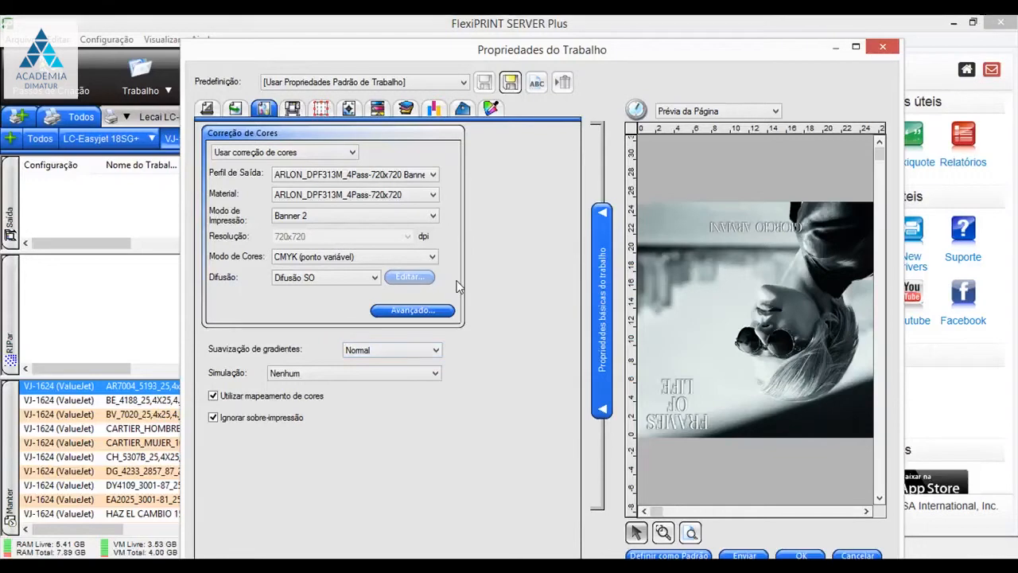
- Open the advanced color management settings, review the CMYK input profiles and select Imagem as the CMYK rendering intent for bitmap images
{"action": "left_click", "coordinate": [426, 313]}
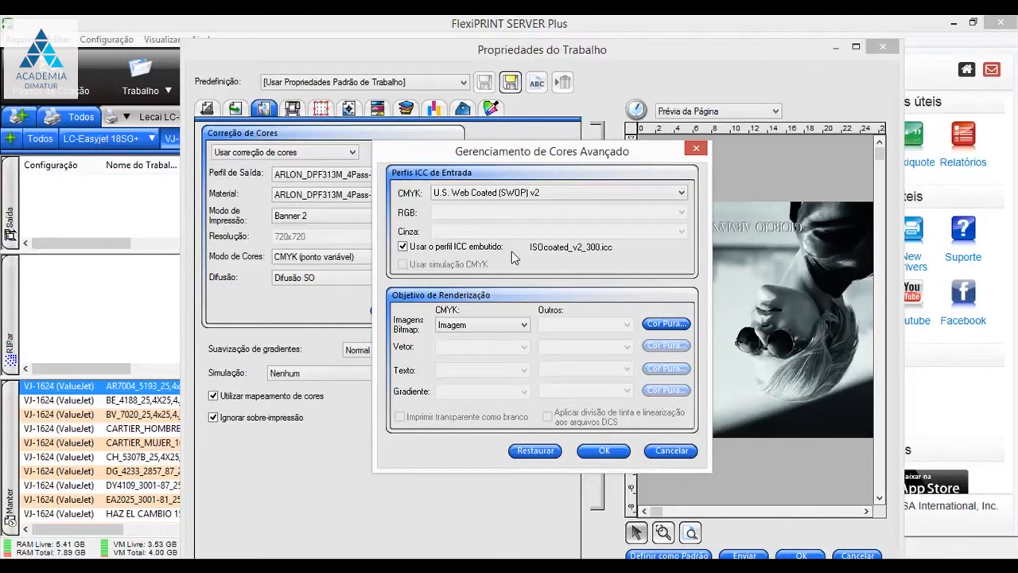
{"action": "left_click", "coordinate": [673, 194]}
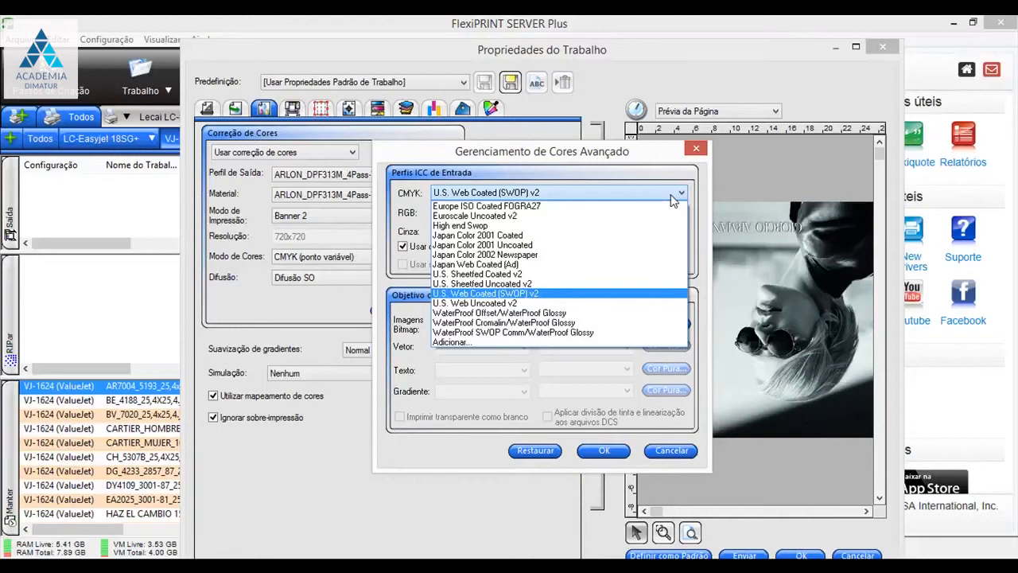
{"action": "left_click", "coordinate": [643, 157]}
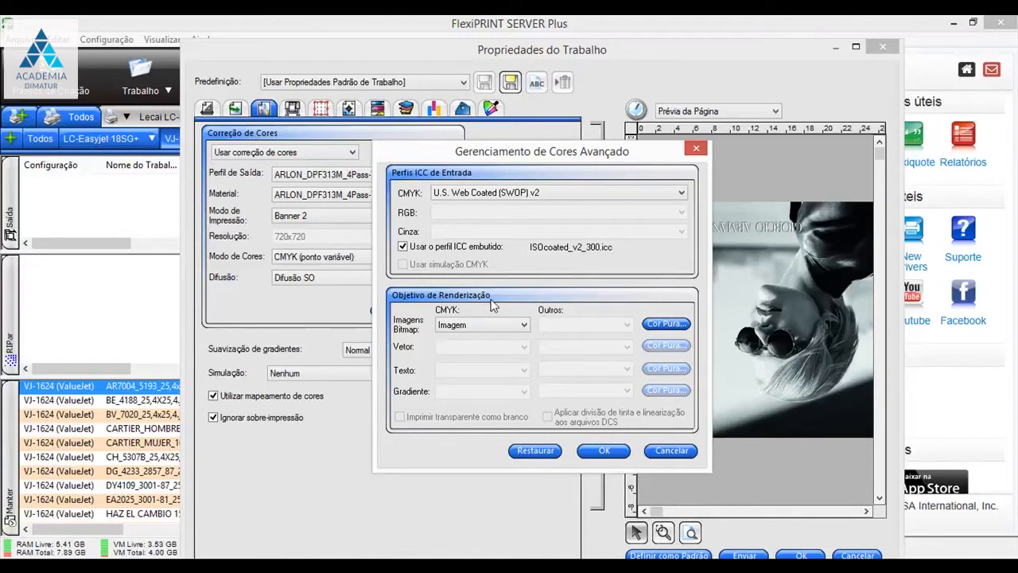
{"action": "left_click", "coordinate": [525, 326]}
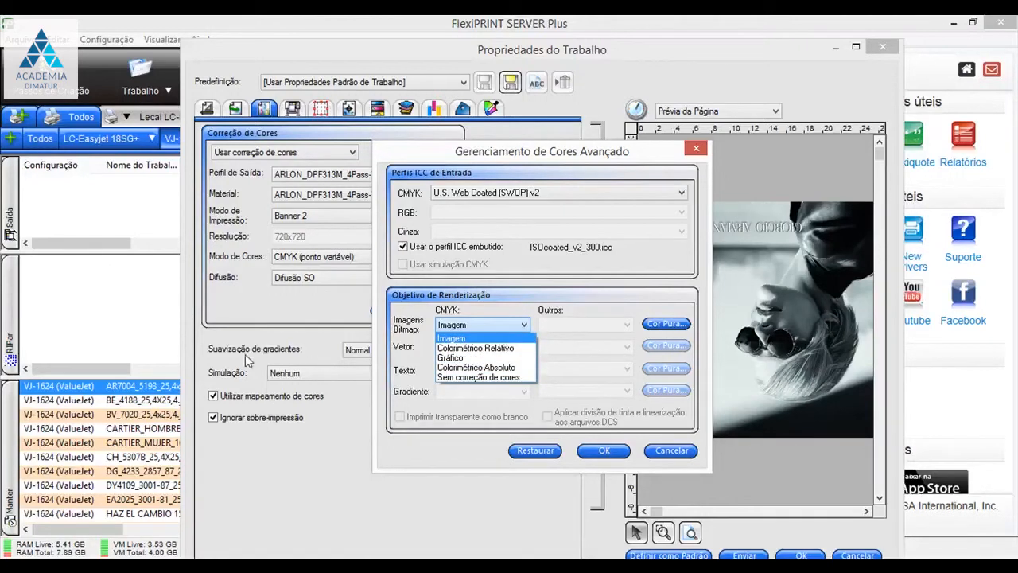
{"action": "left_click", "coordinate": [470, 339]}
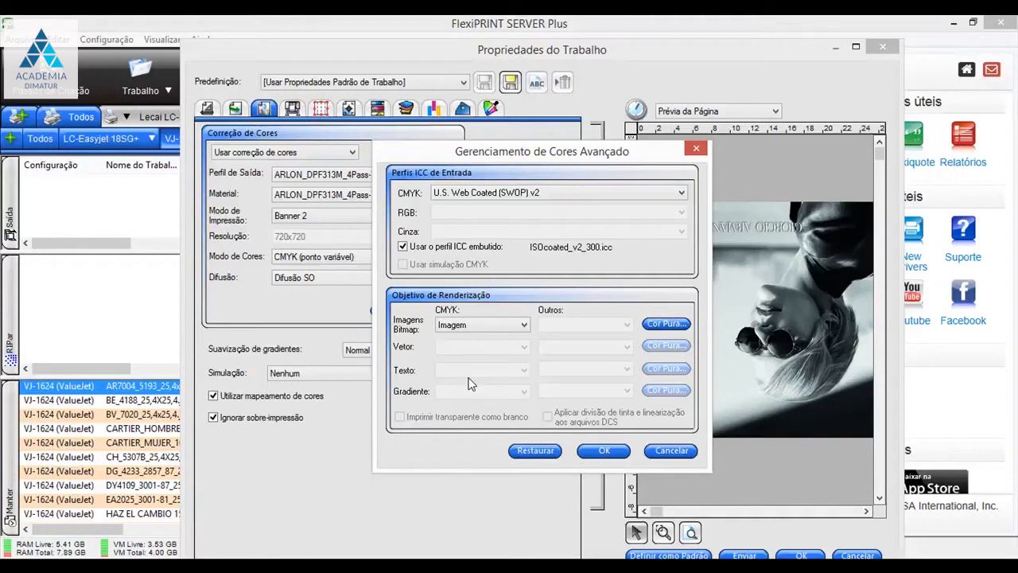
- Preserve pure Amarelo for bitmap images and save the advanced color management and job properties
{"action": "left_click", "coordinate": [666, 325]}
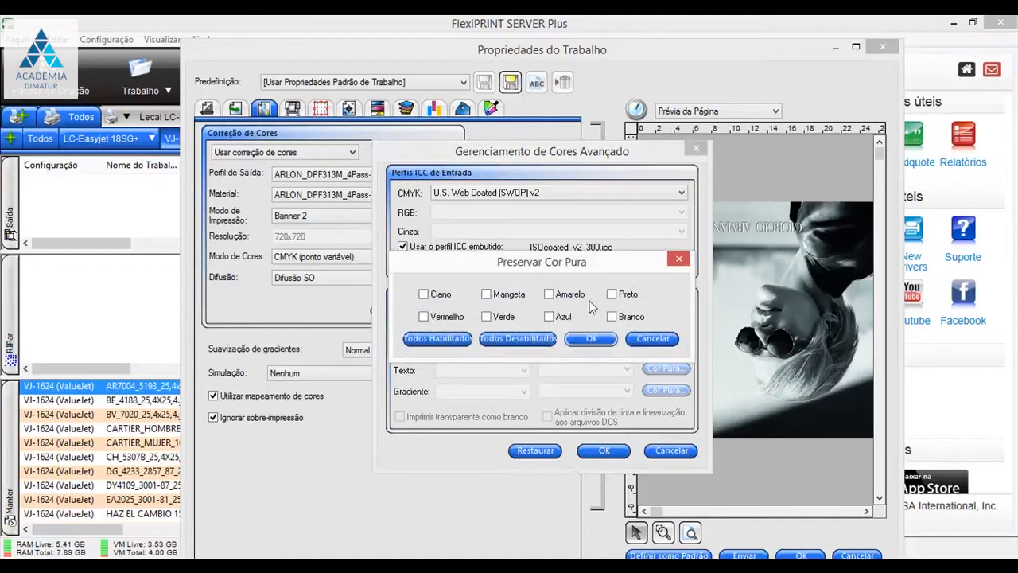
{"action": "left_click", "coordinate": [549, 294]}
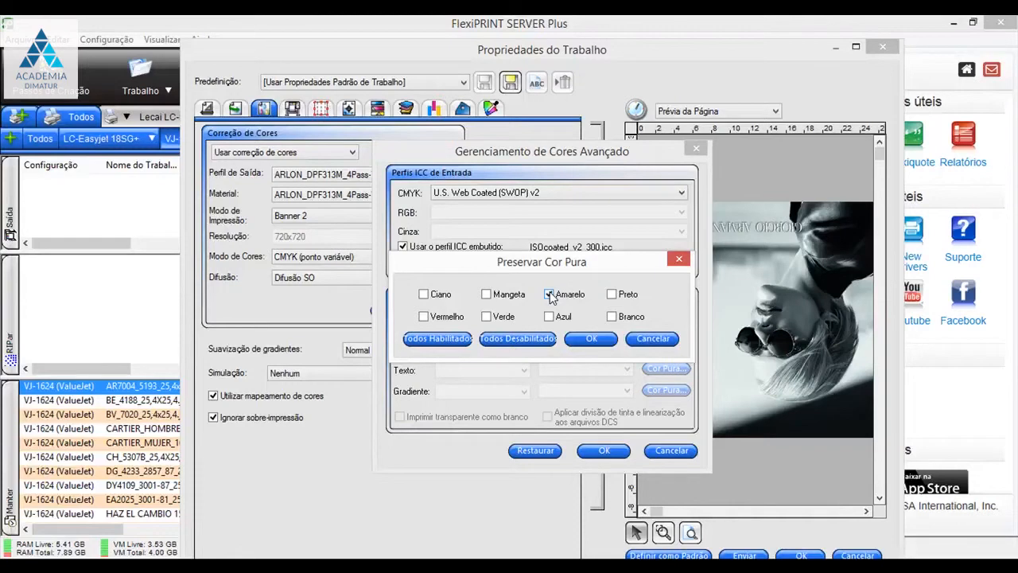
{"action": "left_click", "coordinate": [593, 339]}
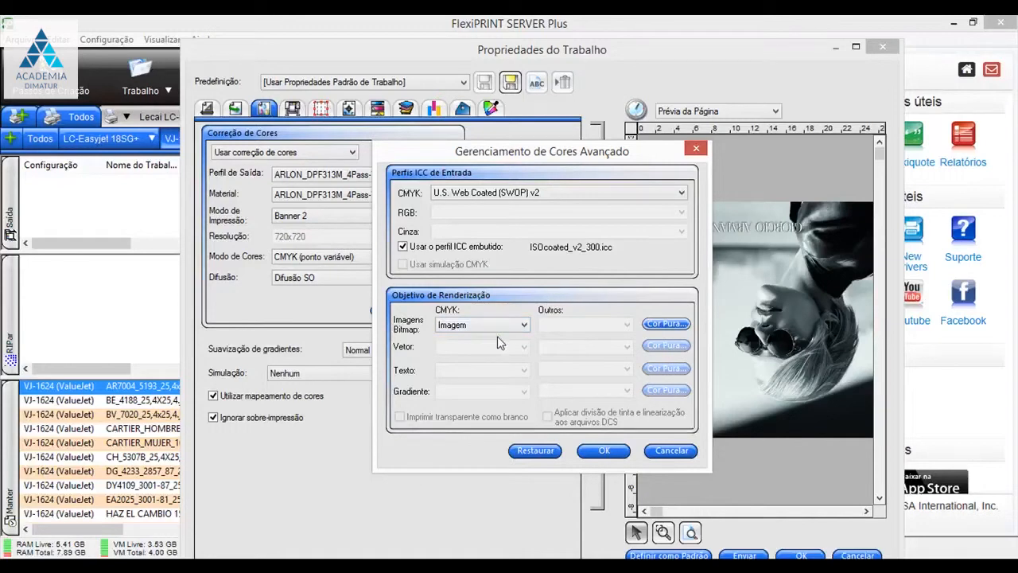
{"action": "left_click", "coordinate": [598, 451]}
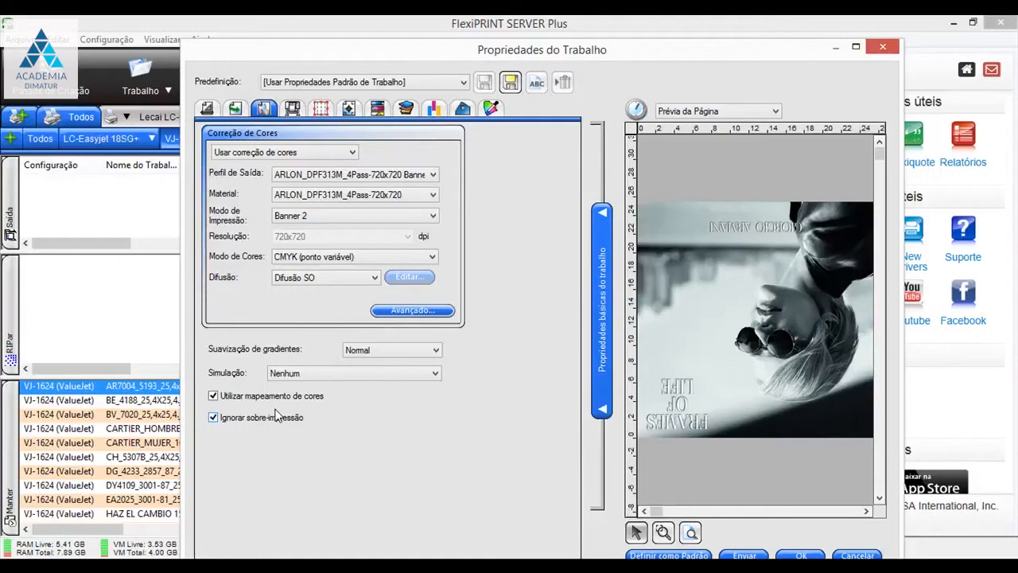
{"action": "left_click", "coordinate": [803, 554]}
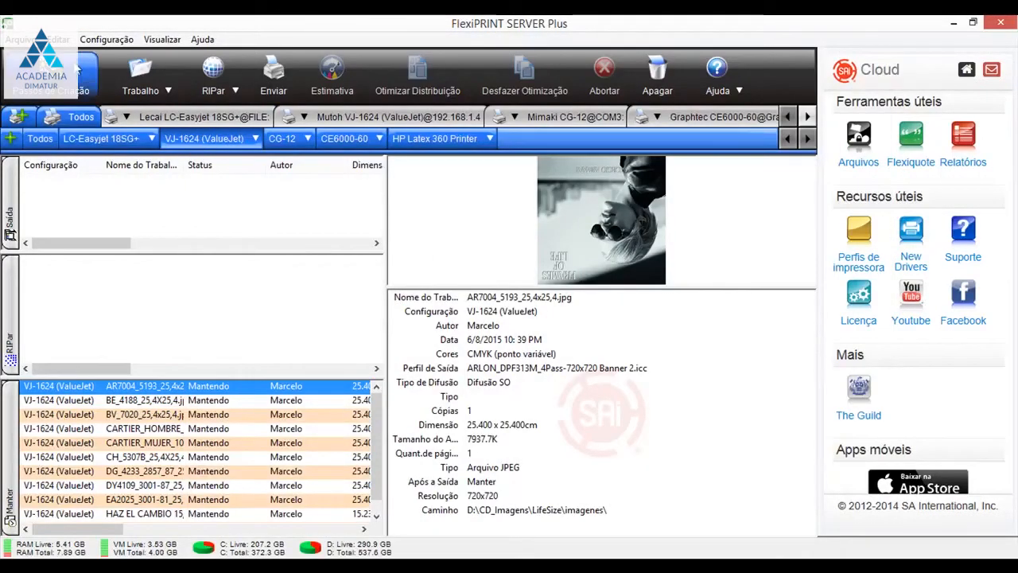
- Start adding a job to the VJ-1624 (ValueJet) setup and browse to the OS (C:) drive
{"action": "left_click", "coordinate": [143, 79]}
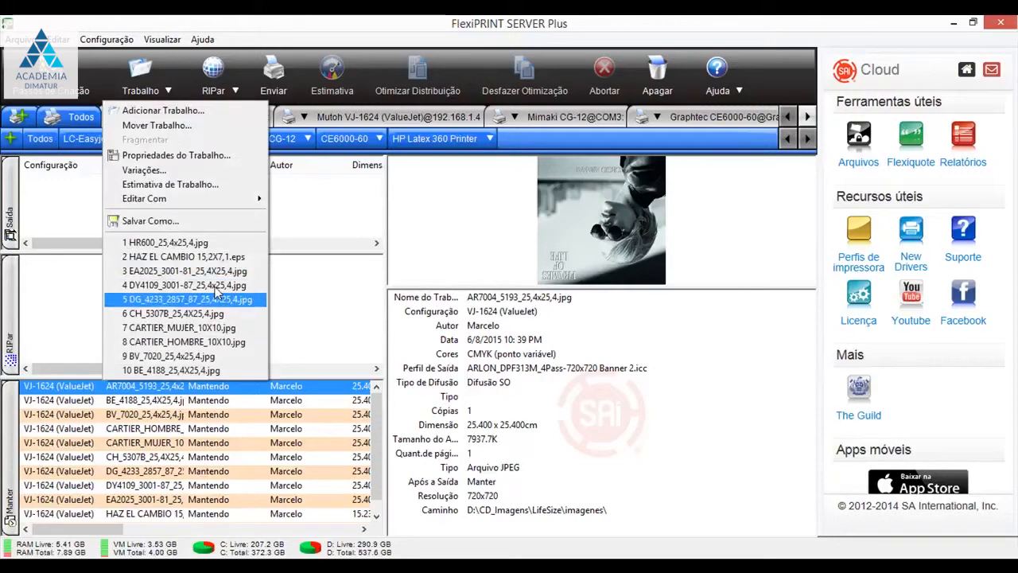
{"action": "left_click", "coordinate": [135, 111]}
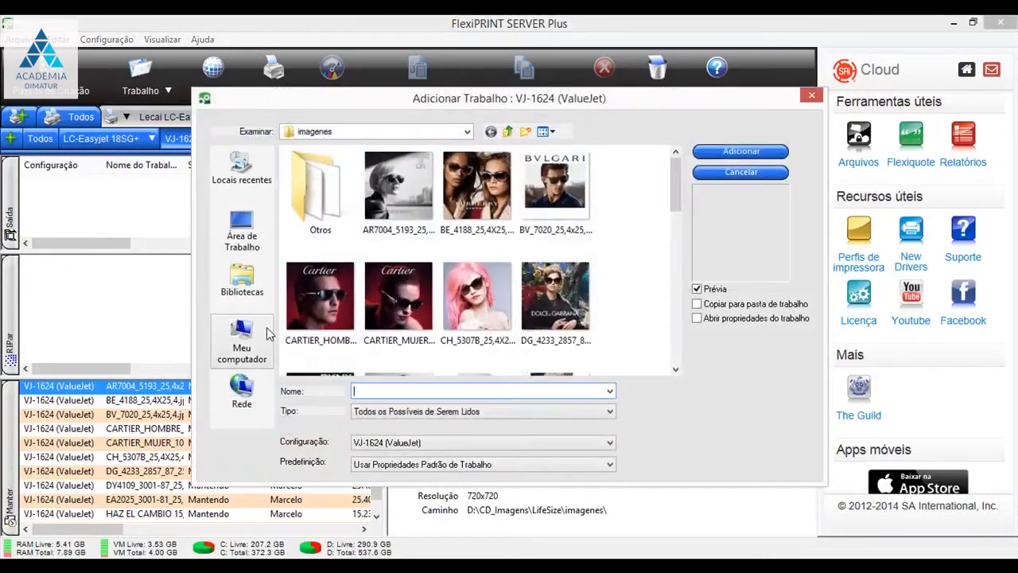
{"action": "left_click", "coordinate": [242, 342]}
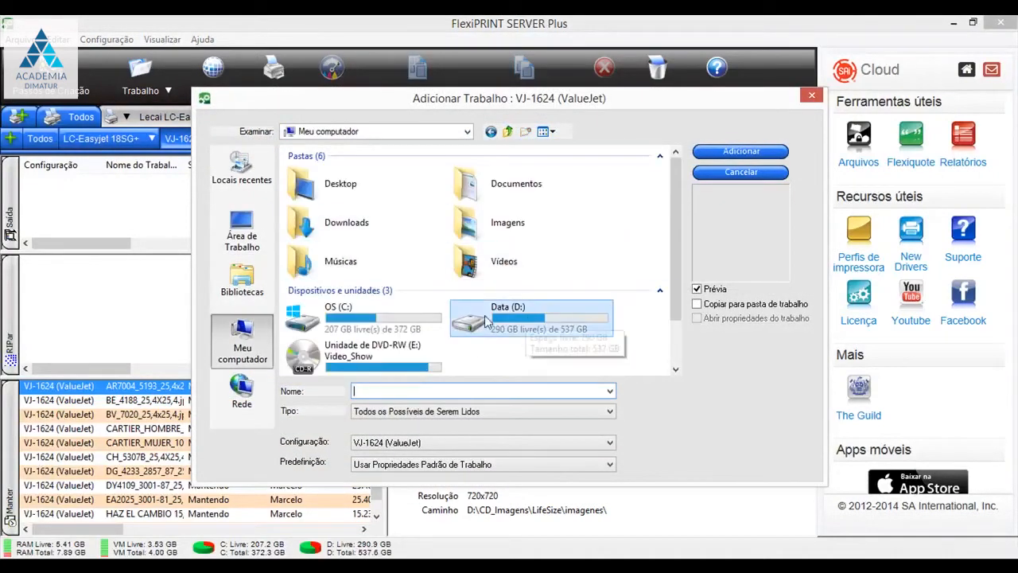
{"action": "double_click", "coordinate": [406, 322]}
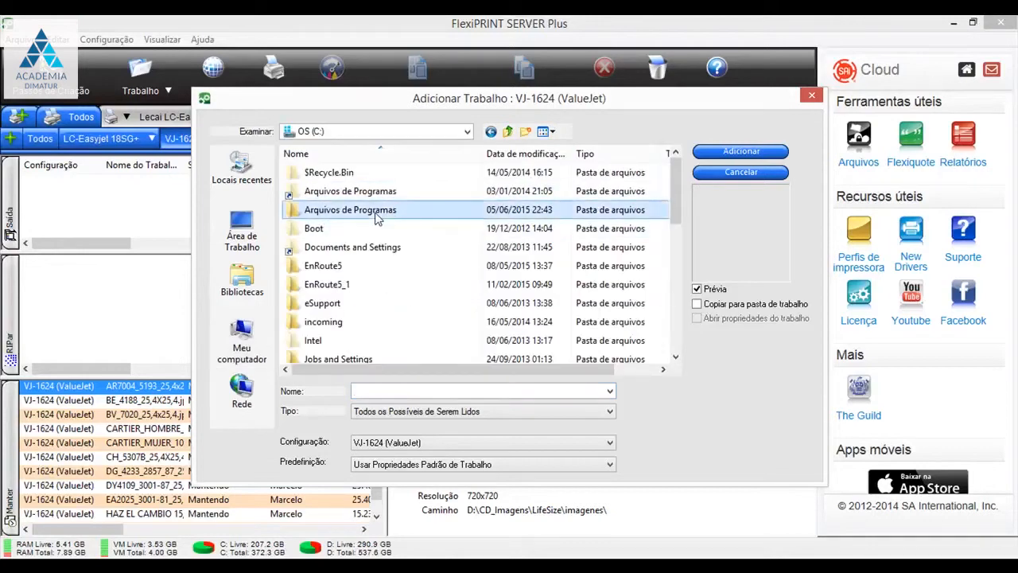
{"action": "double_click", "coordinate": [375, 211]}
{"action": "left_click", "coordinate": [324, 263]}
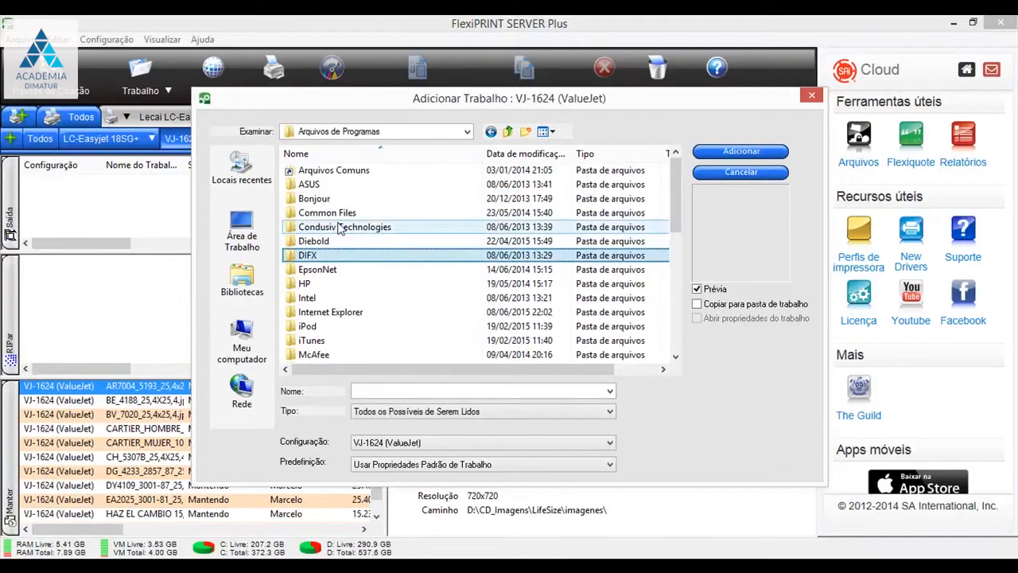
{"action": "left_click", "coordinate": [300, 263]}
{"action": "type", "text": "s"}
{"action": "key", "text": "Escape"}
{"action": "left_click", "coordinate": [340, 283]}
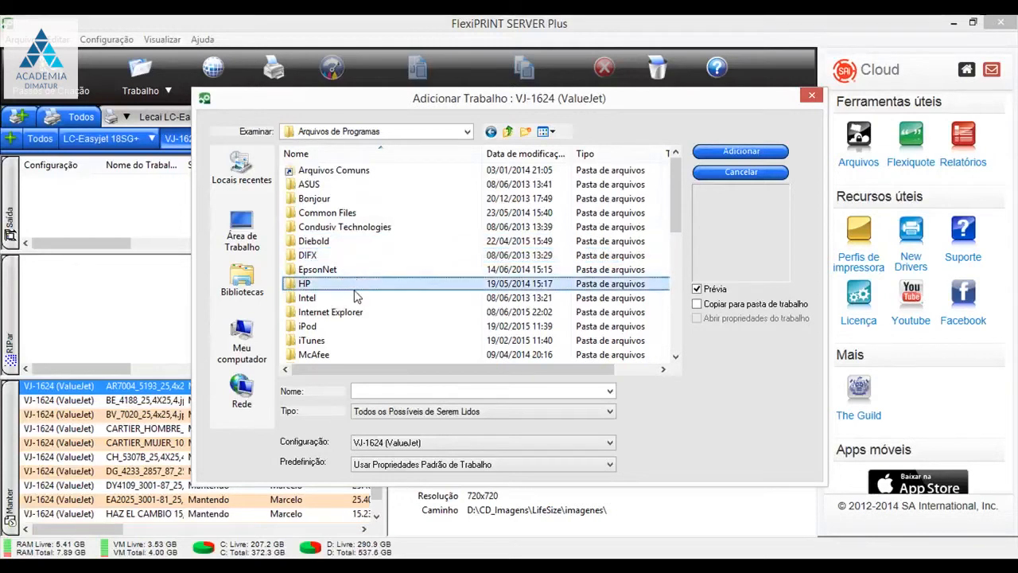
{"action": "scroll", "coordinate": [340, 282], "scroll_direction": "down", "scroll_amount": 4}
{"action": "left_click", "coordinate": [507, 132]}
- Add SAi_Color_Tester_2013.pdf as a job from Program Files (x86)\SAi\SAi Production Suite Cloud Power RIP\Samples
{"action": "scroll", "coordinate": [359, 304], "scroll_direction": "down", "scroll_amount": 6}
{"action": "scroll", "coordinate": [371, 268], "scroll_direction": "up", "scroll_amount": 4}
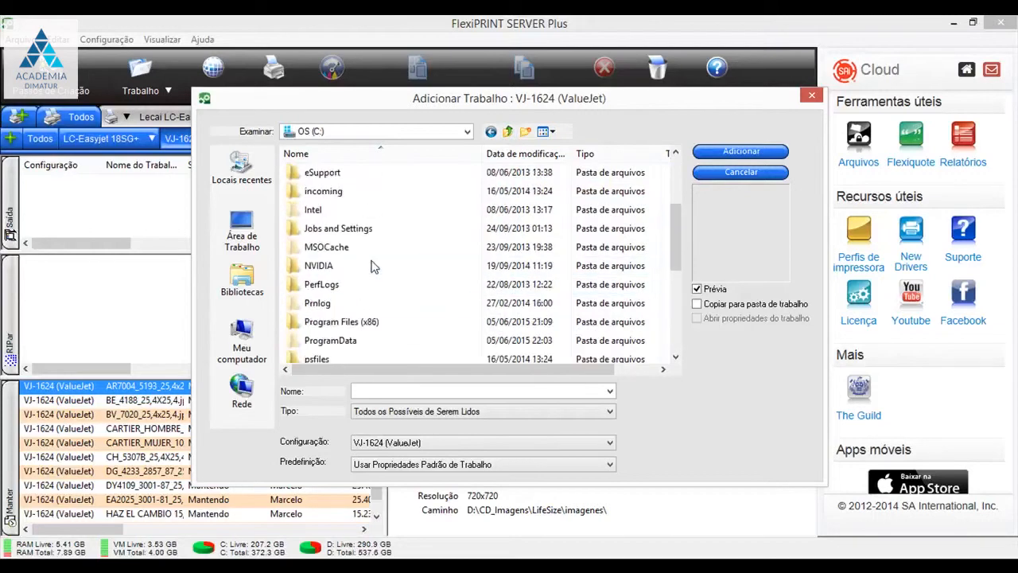
{"action": "double_click", "coordinate": [369, 321]}
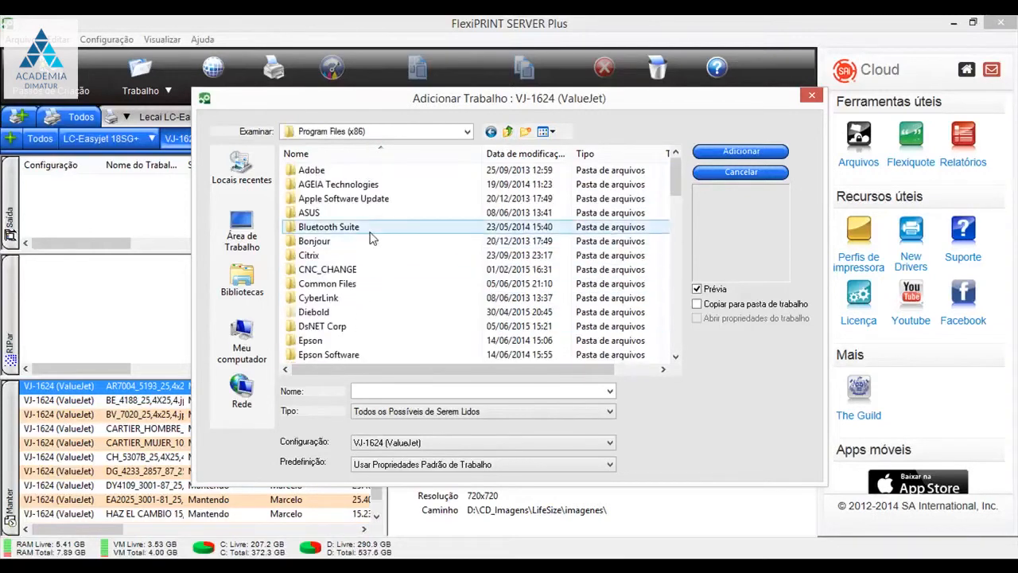
{"action": "left_click", "coordinate": [316, 241]}
{"action": "scroll", "coordinate": [318, 228], "scroll_direction": "down", "scroll_amount": 10}
{"action": "double_click", "coordinate": [338, 184]}
{"action": "left_click", "coordinate": [397, 271]}
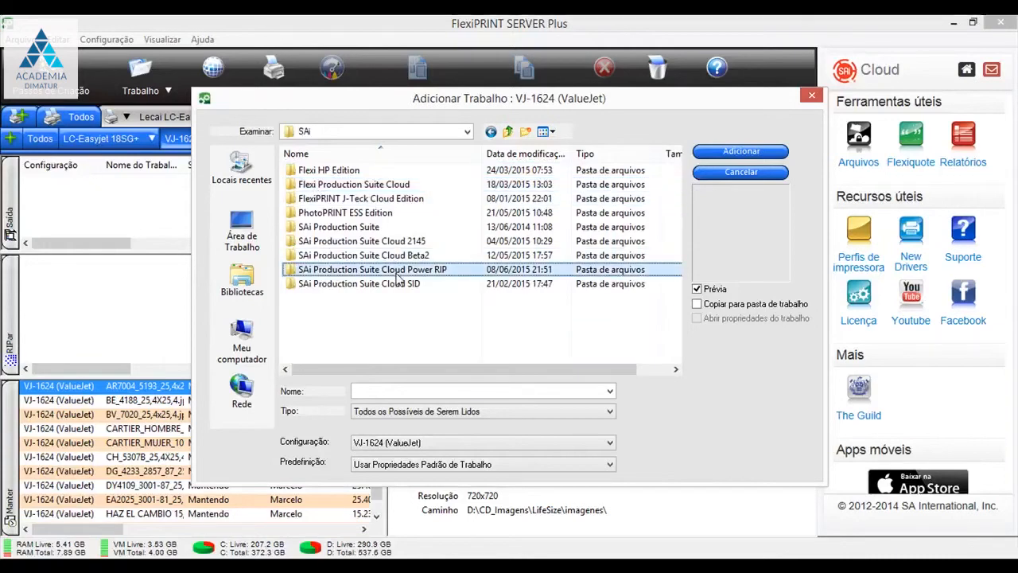
{"action": "double_click", "coordinate": [397, 274]}
{"action": "scroll", "coordinate": [341, 300], "scroll_direction": "down", "scroll_amount": 4}
{"action": "left_click", "coordinate": [330, 215]}
{"action": "double_click", "coordinate": [330, 215]}
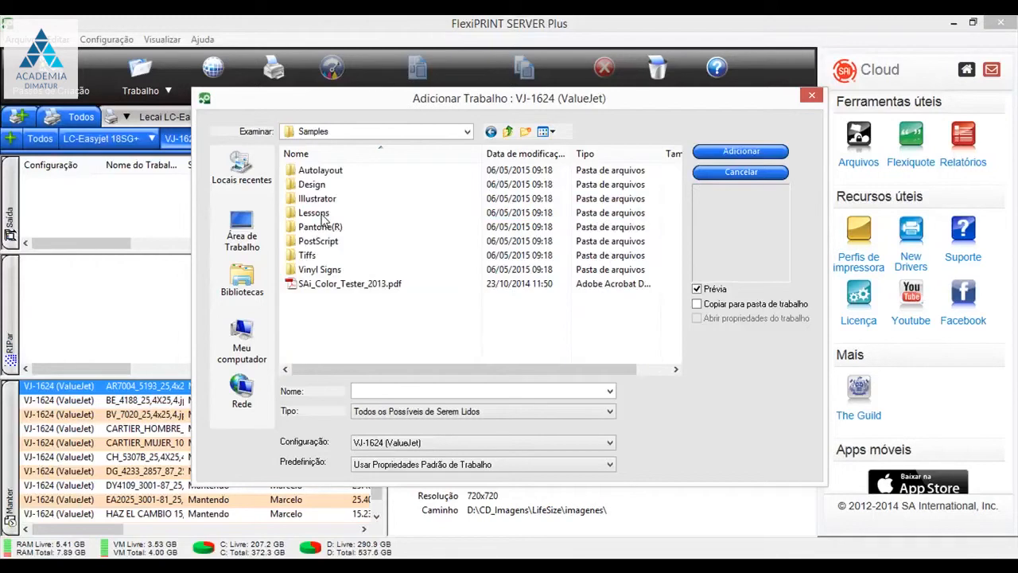
{"action": "double_click", "coordinate": [370, 284]}
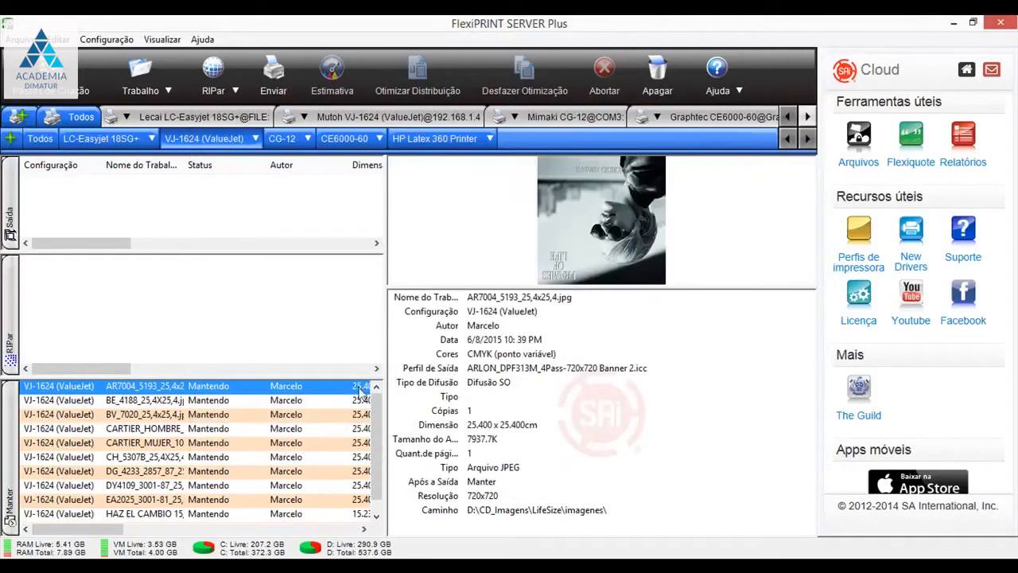
- Open the color correction settings in the properties of the SAi_Color_Tester_2013.pdf job
{"action": "left_click_drag", "start_coordinate": [376, 435], "coordinate": [379, 464]}
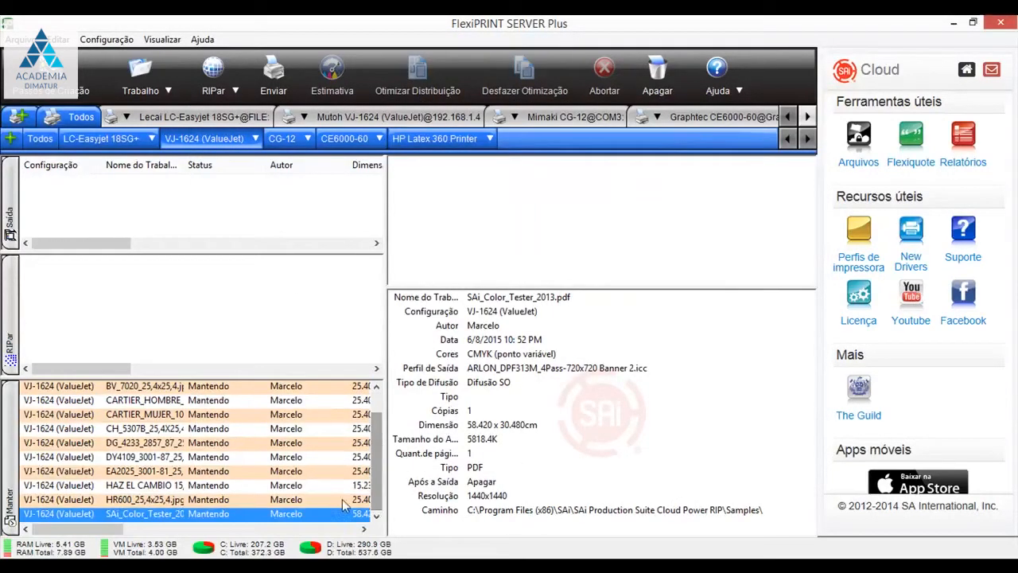
{"action": "double_click", "coordinate": [212, 515]}
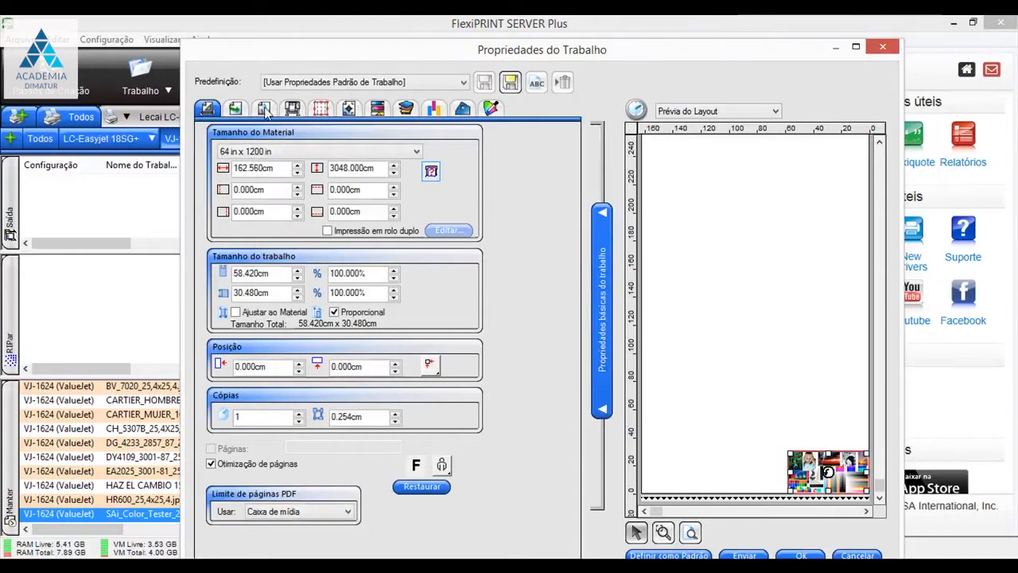
{"action": "left_click", "coordinate": [269, 112]}
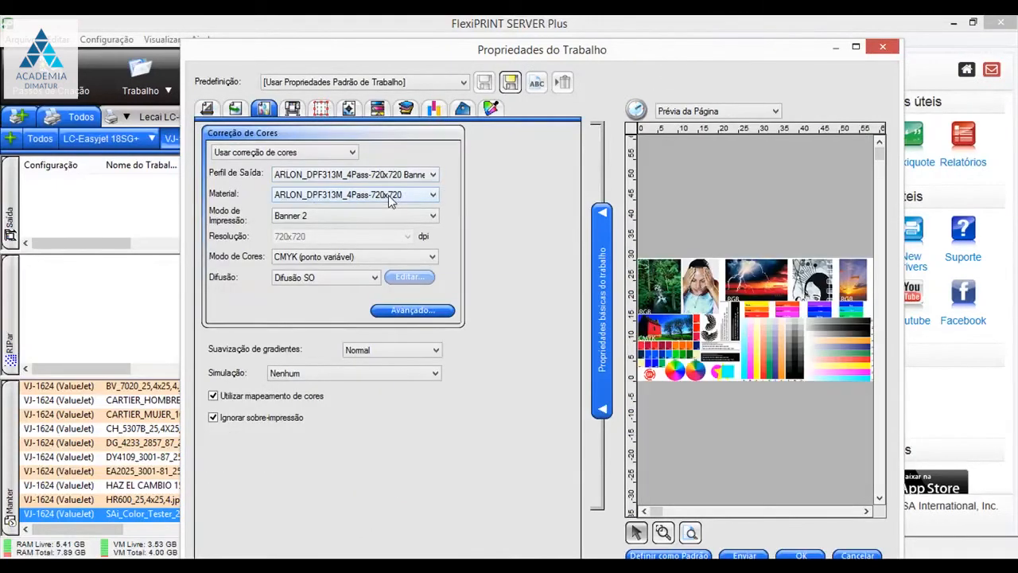
- Inspect the overlapping circle, star and square in the page preview and disable Ignorar sobre-impressão for the job
{"action": "left_click", "coordinate": [663, 532]}
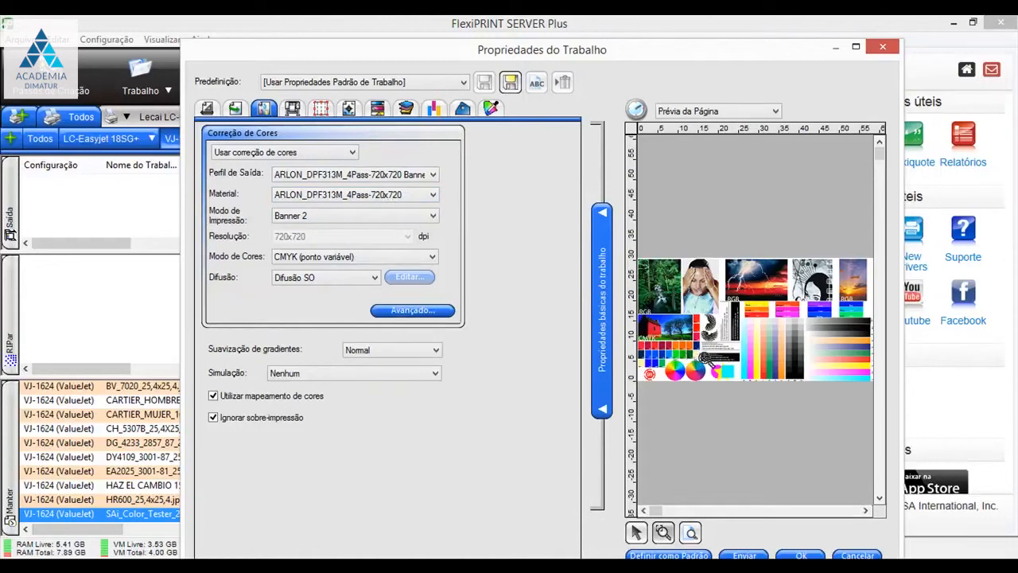
{"action": "left_click", "coordinate": [732, 389]}
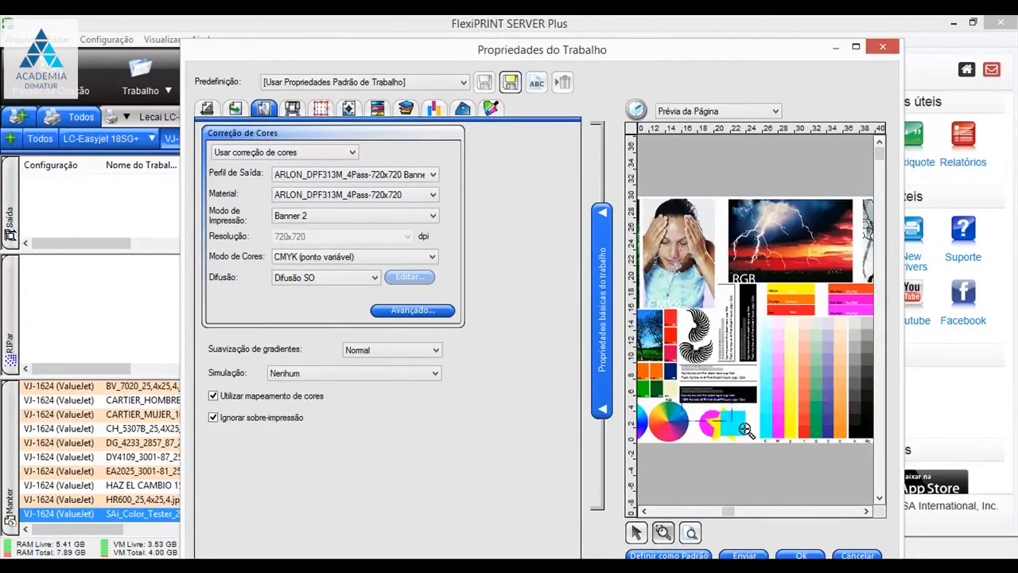
{"action": "left_click", "coordinate": [765, 456]}
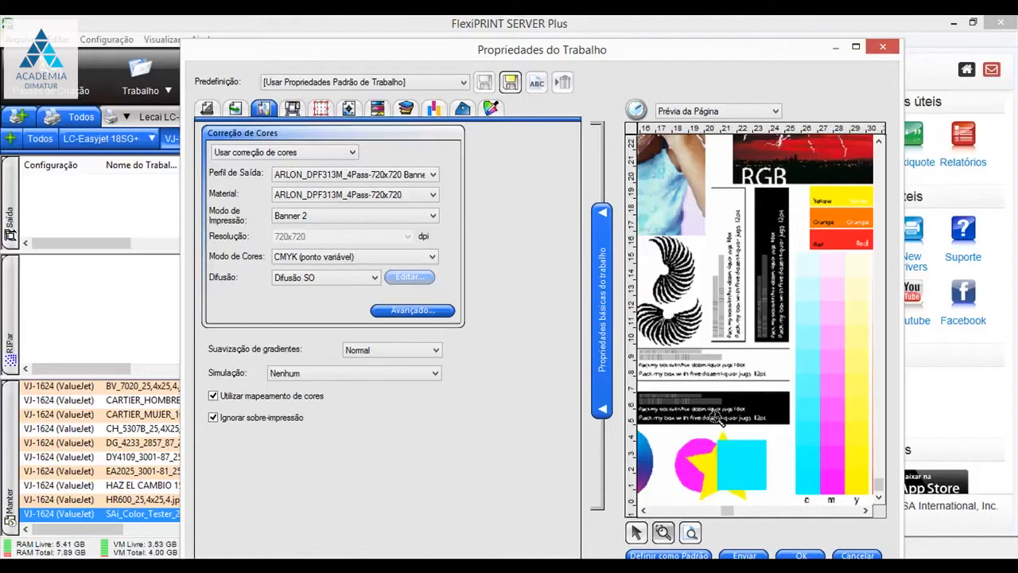
{"action": "left_click", "coordinate": [213, 418]}
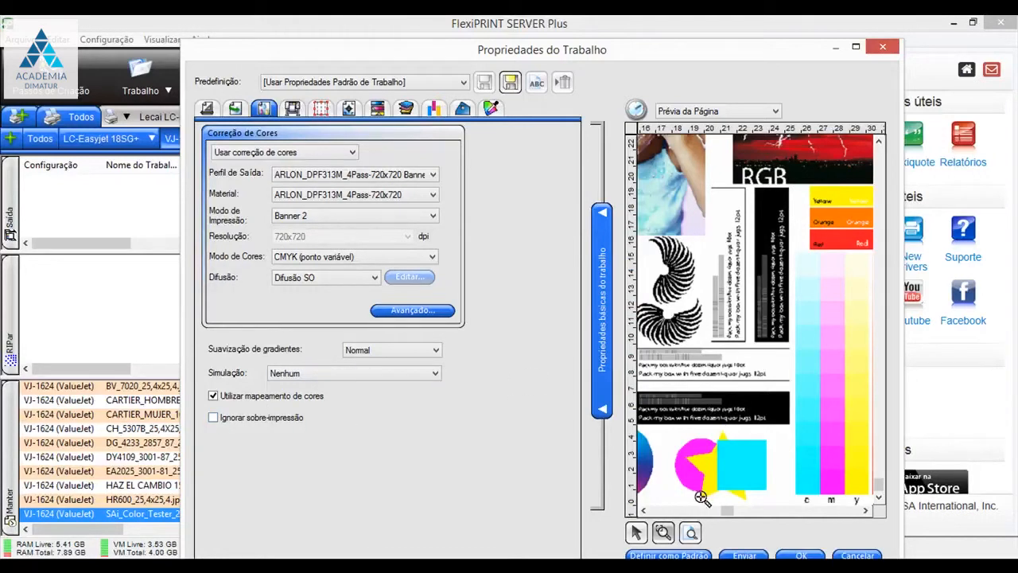